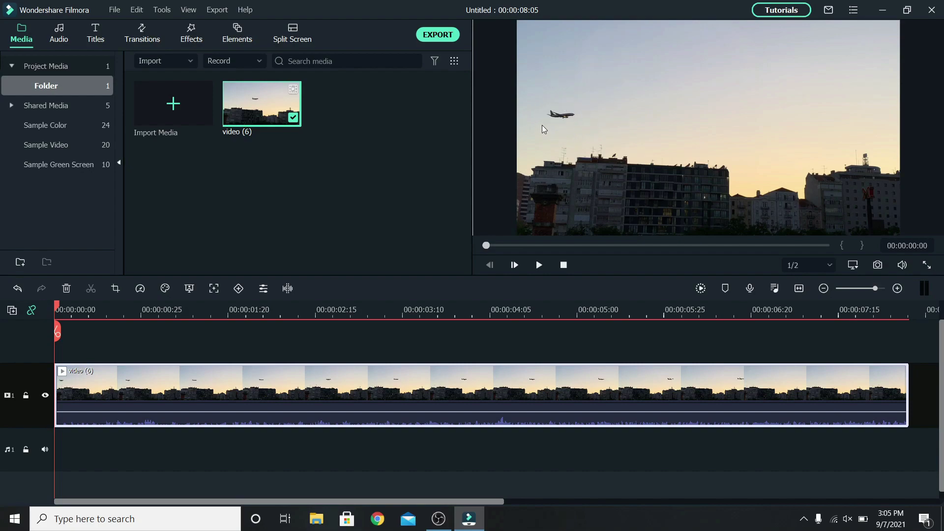
Step: Enable Motion Tracking on the plane clip, fit the tracking box around the airplane, and track it through the 8-second clip
{"action": "double_click", "coordinate": [389, 380]}
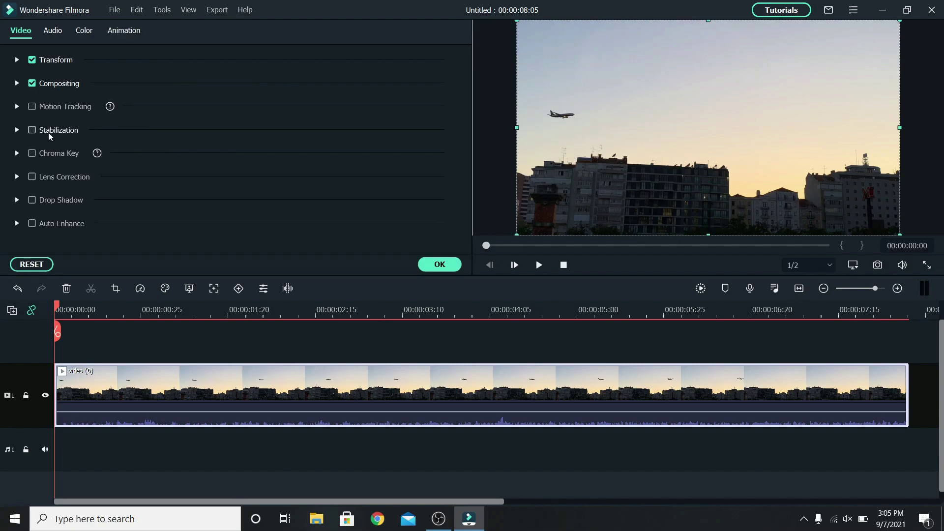
{"action": "left_click", "coordinate": [32, 107]}
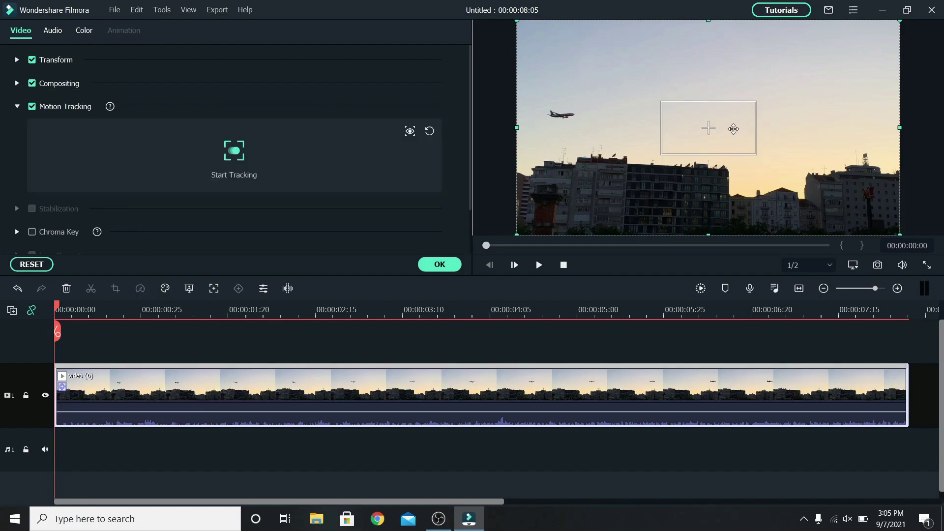
{"action": "left_click_drag", "start_coordinate": [703, 129], "coordinate": [561, 115]}
{"action": "left_click_drag", "start_coordinate": [519, 88], "coordinate": [547, 105]}
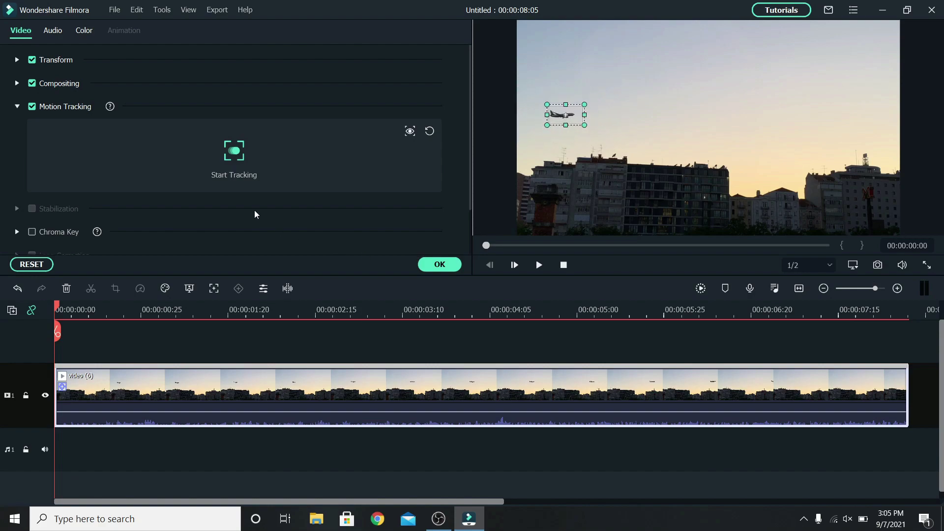
{"action": "left_click", "coordinate": [232, 163]}
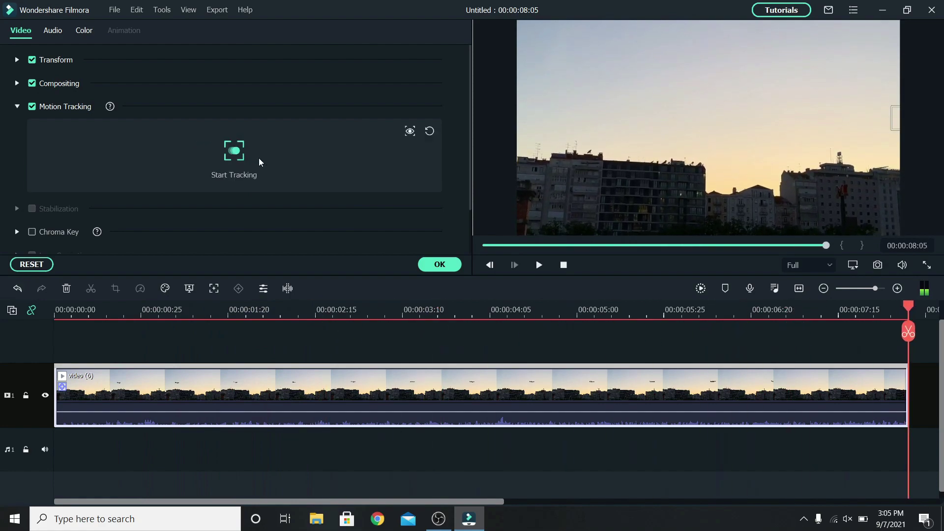
Step: Place a Default Title, found by searching 'default', above the plane video and stretch it to the full 8 seconds
{"action": "left_click", "coordinate": [436, 265]}
{"action": "left_click", "coordinate": [100, 35]}
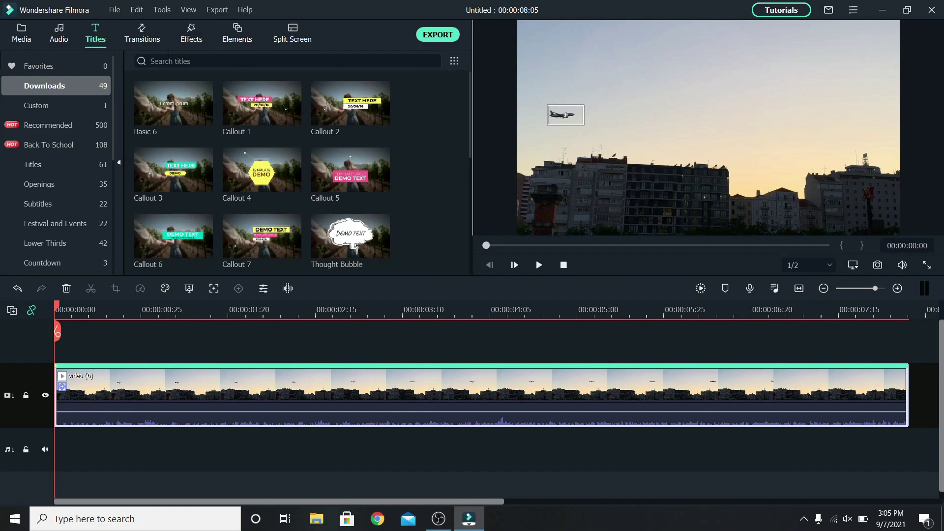
{"action": "left_click", "coordinate": [176, 60]}
{"action": "type", "text": "default"}
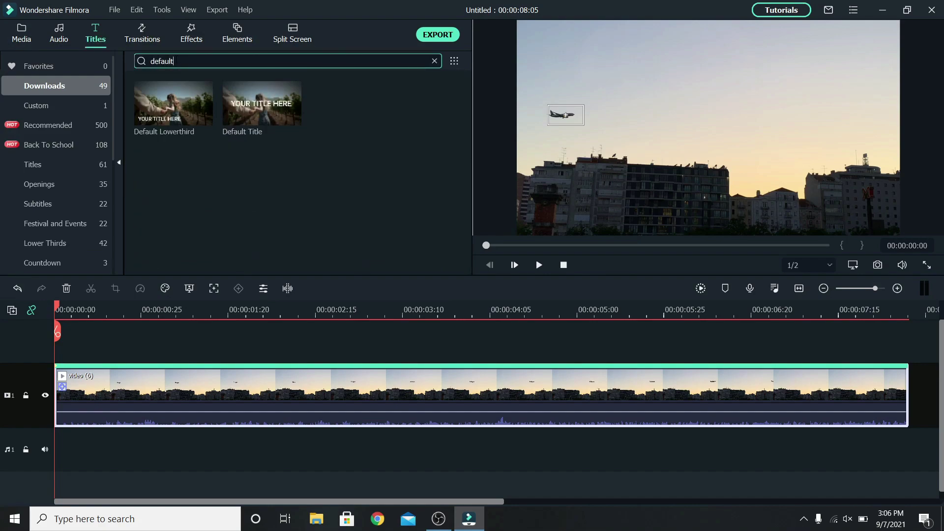
{"action": "left_click_drag", "start_coordinate": [262, 103], "coordinate": [41, 354]}
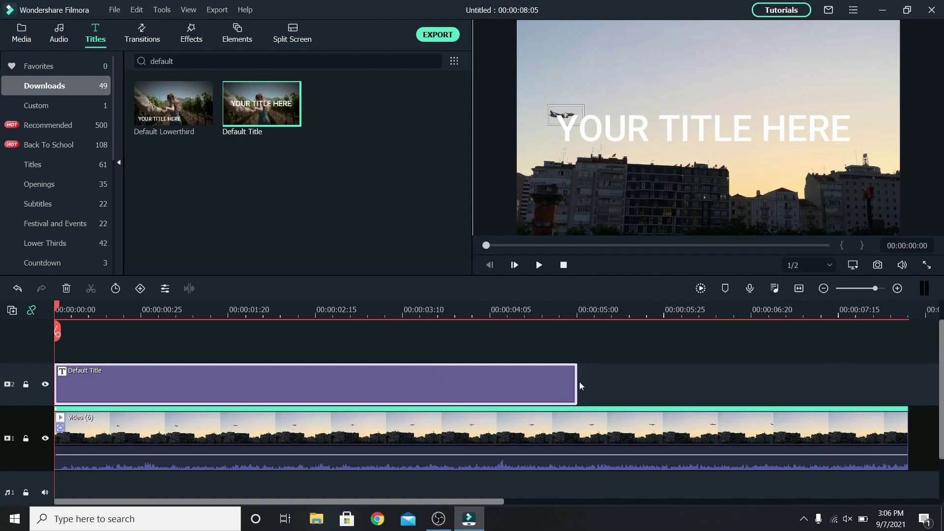
{"action": "left_click_drag", "start_coordinate": [576, 383], "coordinate": [908, 384]}
Step: Delete the Default Title's text box in the advanced title editor
{"action": "double_click", "coordinate": [809, 379]}
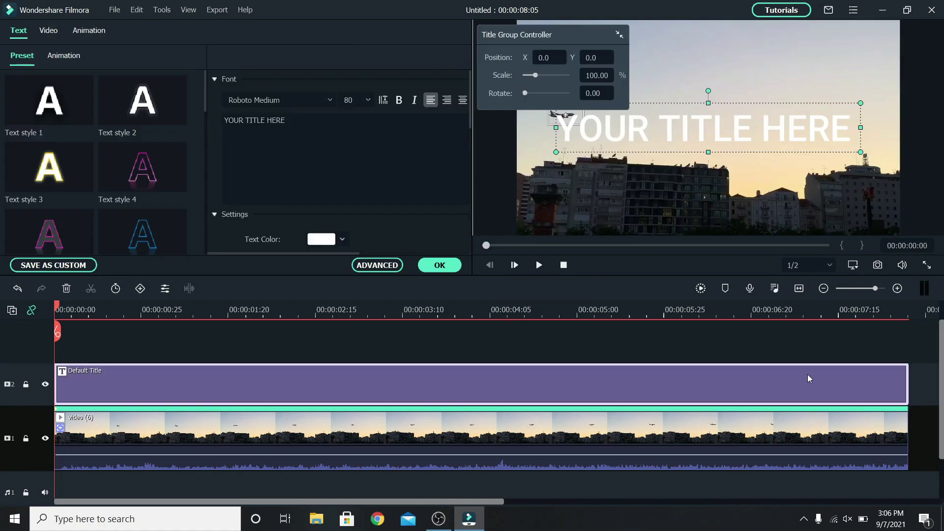
{"action": "left_click", "coordinate": [368, 266]}
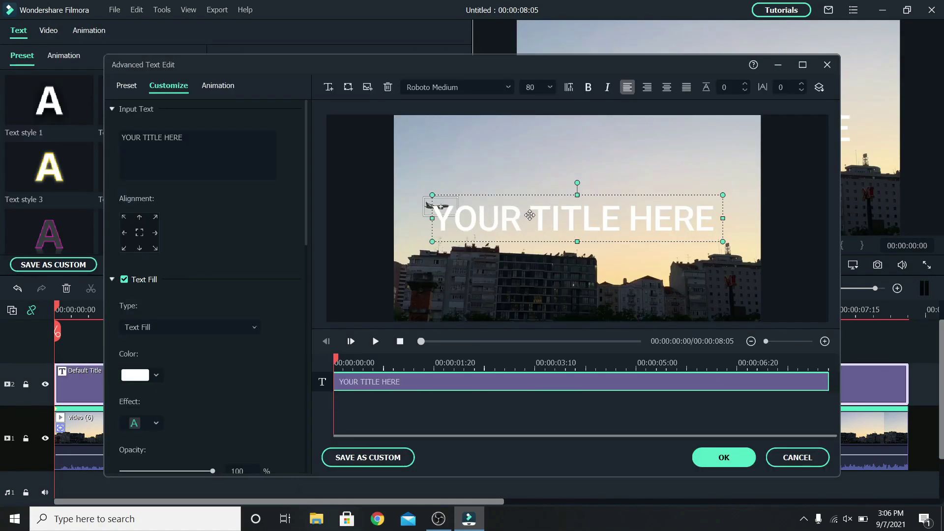
{"action": "left_click", "coordinate": [388, 87]}
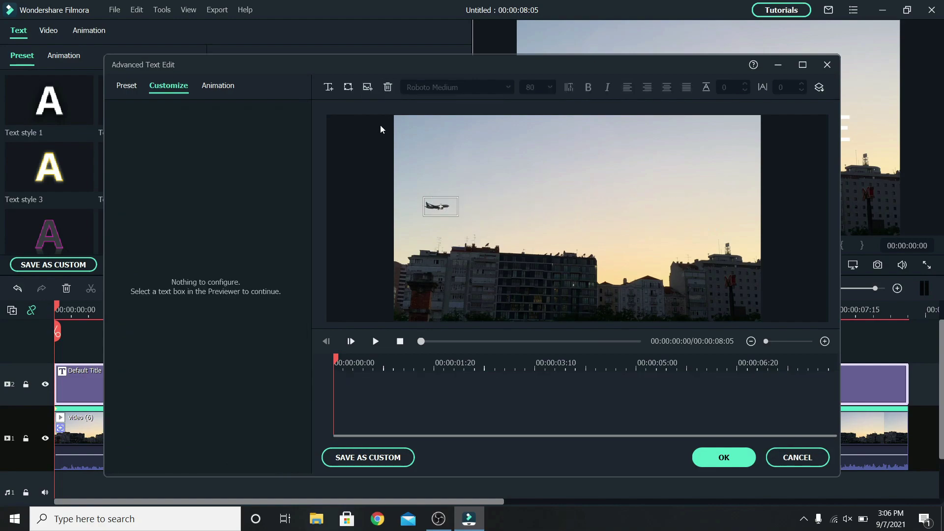
Step: Add a Round Rectangle shape to the title and clear its placeholder text
{"action": "left_click", "coordinate": [348, 87]}
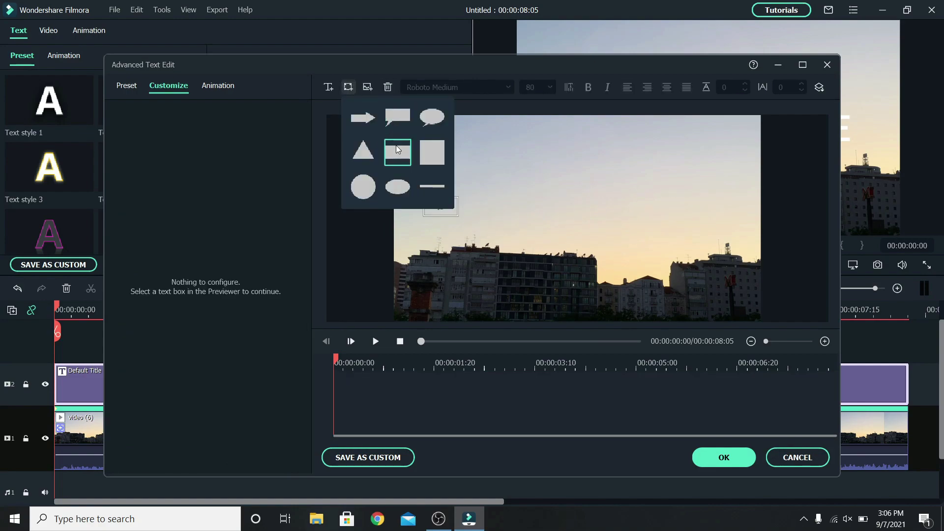
{"action": "left_click", "coordinate": [396, 148]}
{"action": "triple_click", "coordinate": [228, 140]}
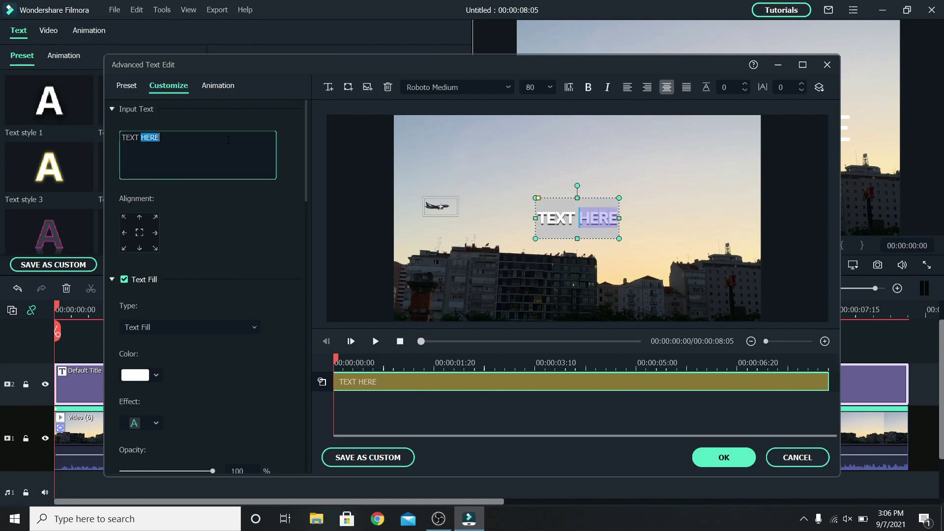
{"action": "key", "text": "BackSpace"}
{"action": "left_click_drag", "start_coordinate": [306, 134], "coordinate": [303, 379]}
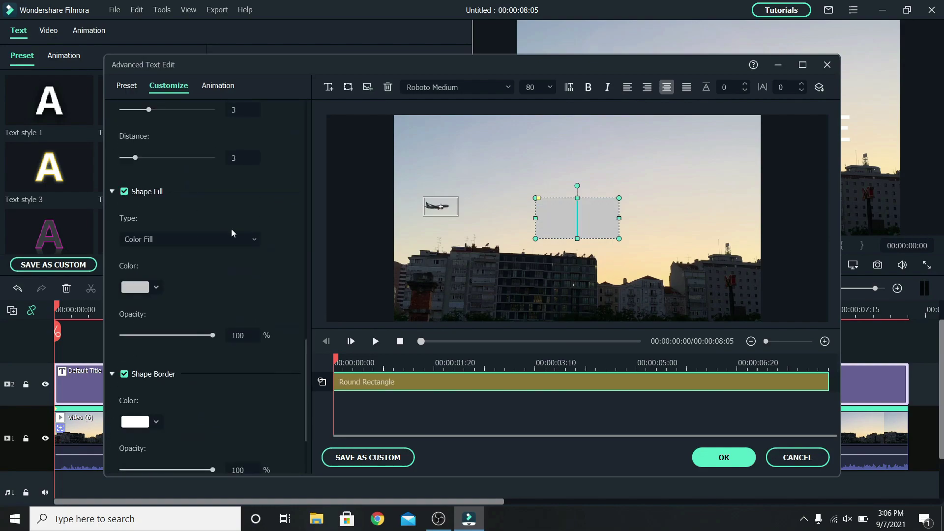
Step: Give the rounded rectangle a black Shape Fill and stretch it over the whole video frame
{"action": "left_click", "coordinate": [156, 290]}
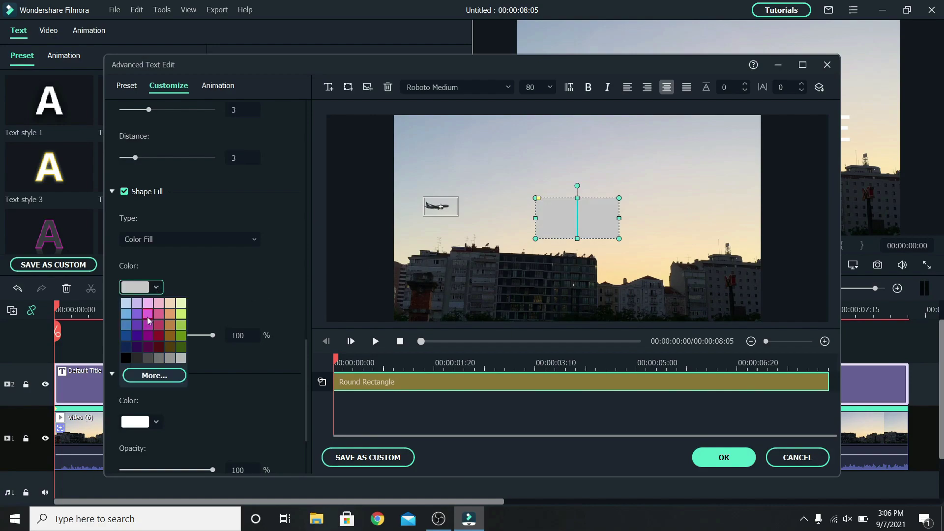
{"action": "left_click", "coordinate": [126, 359]}
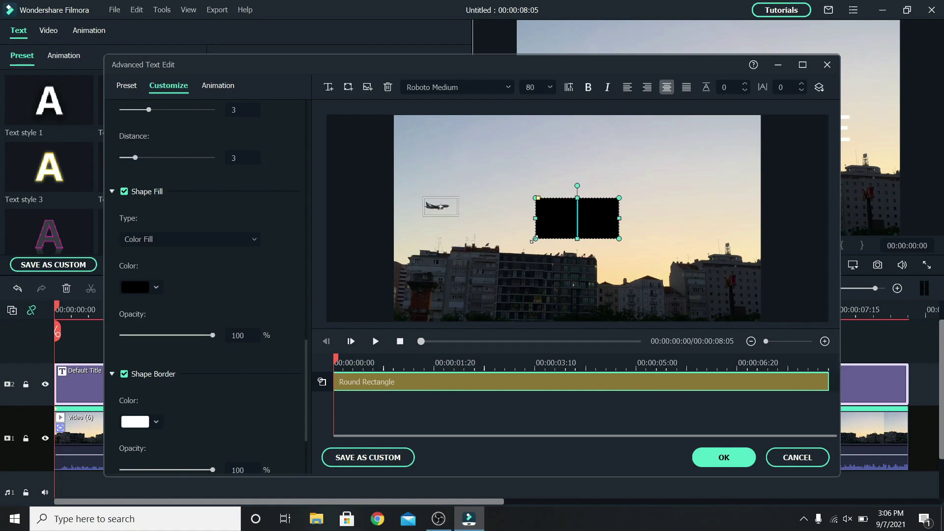
{"action": "left_click_drag", "start_coordinate": [535, 239], "coordinate": [339, 320]}
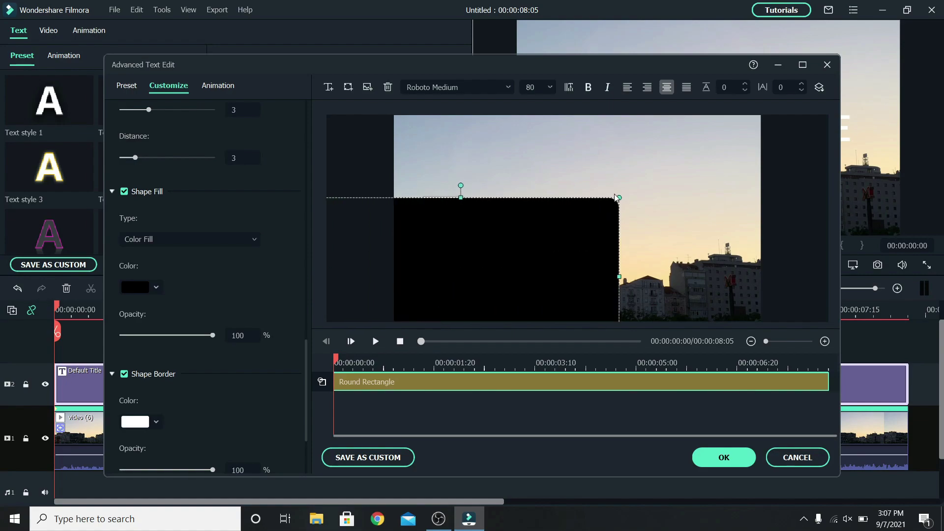
{"action": "left_click_drag", "start_coordinate": [620, 196], "coordinate": [744, 121]}
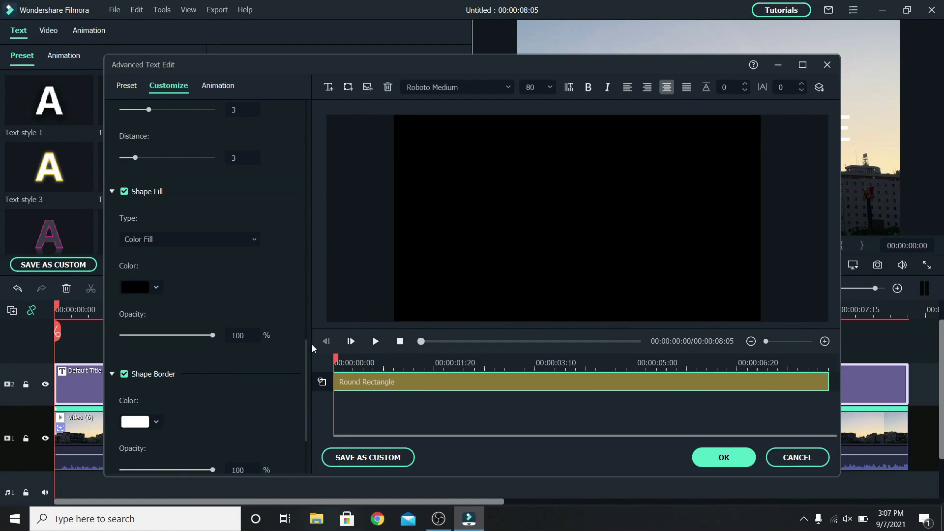
{"action": "left_click_drag", "start_coordinate": [305, 345], "coordinate": [302, 90]}
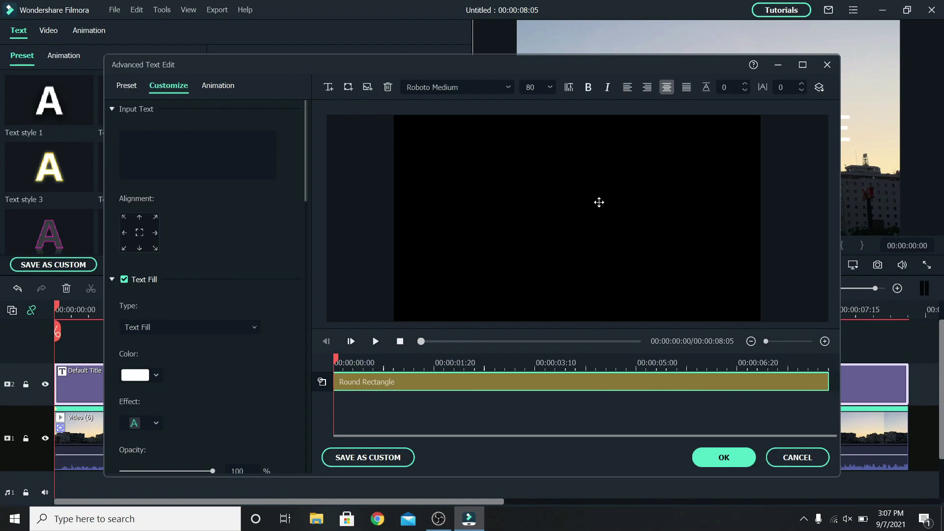
Step: Apply the black shape, set the title group Scale to 300%, and return to the advanced editor
{"action": "left_click", "coordinate": [701, 456]}
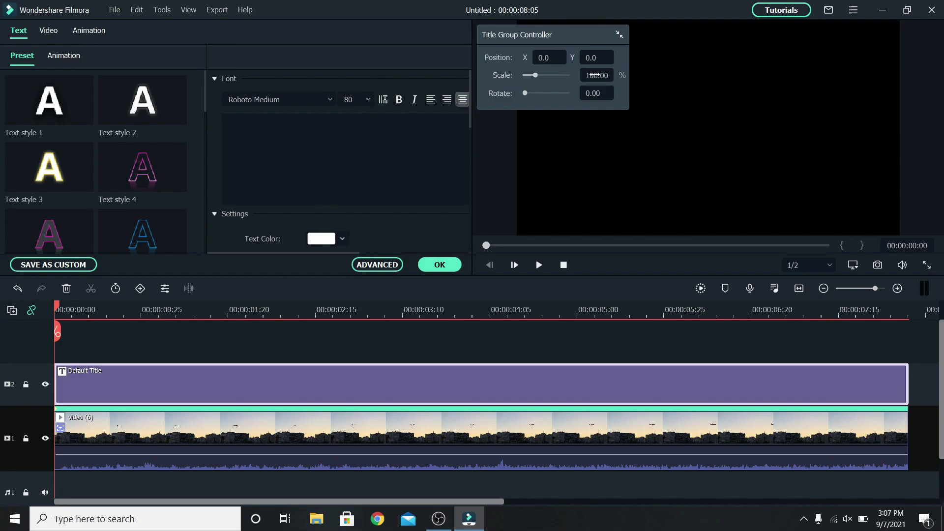
{"action": "left_click", "coordinate": [590, 74]}
{"action": "type", "text": "300"}
{"action": "key", "text": "Return"}
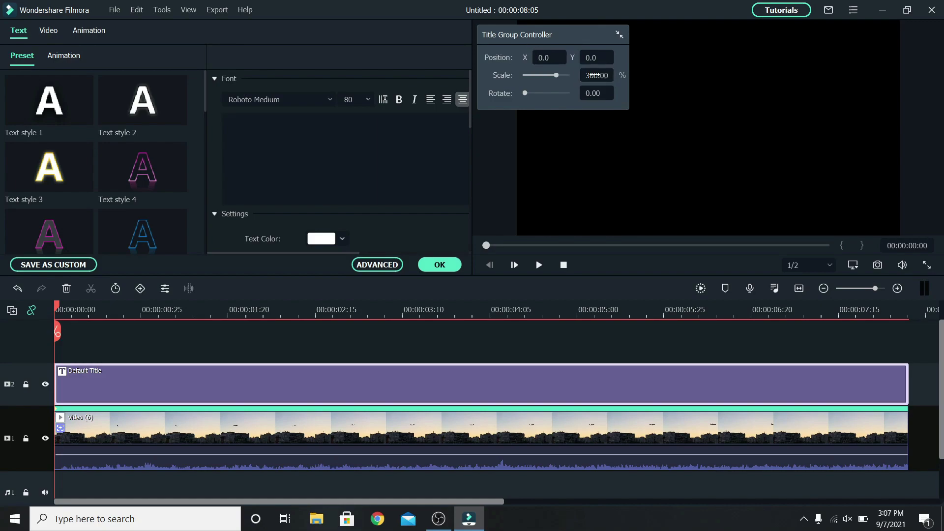
{"action": "left_click", "coordinate": [371, 266]}
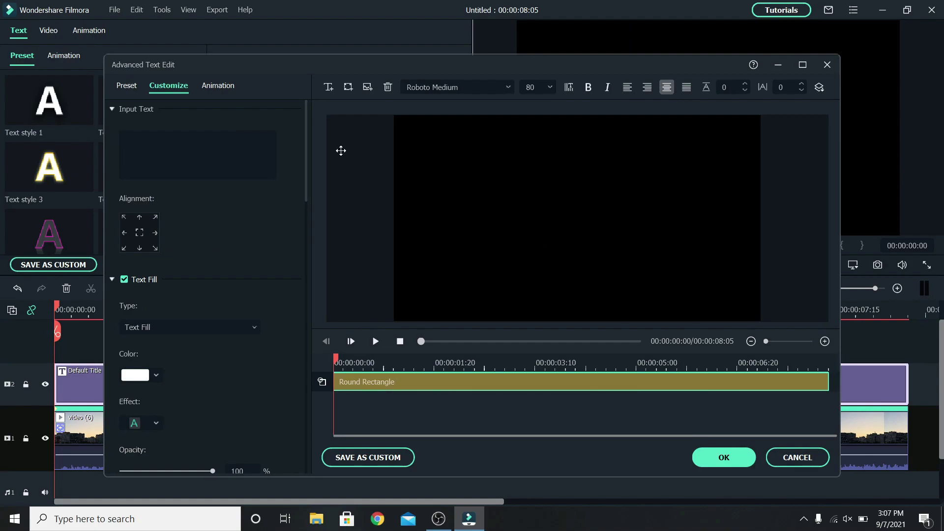
Step: Add a circle shape to the title with a white Shape Fill
{"action": "left_click", "coordinate": [349, 87]}
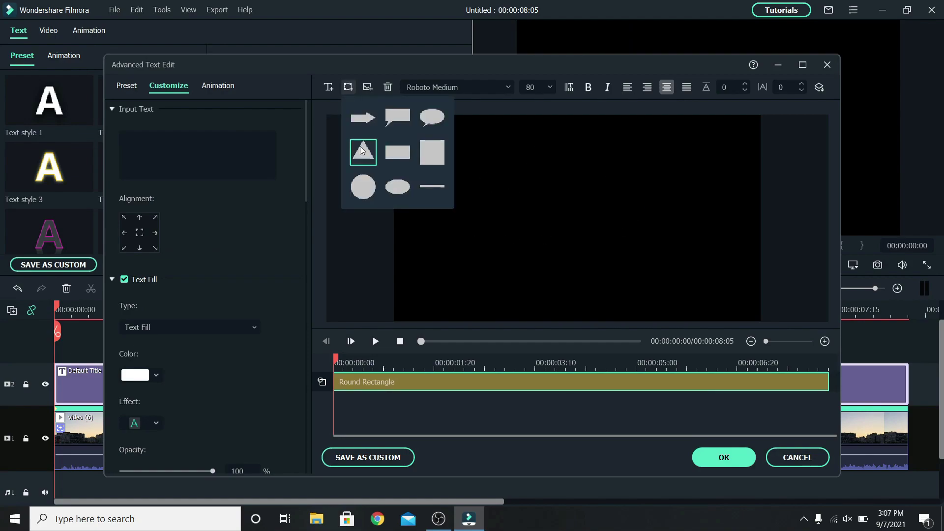
{"action": "left_click", "coordinate": [369, 189]}
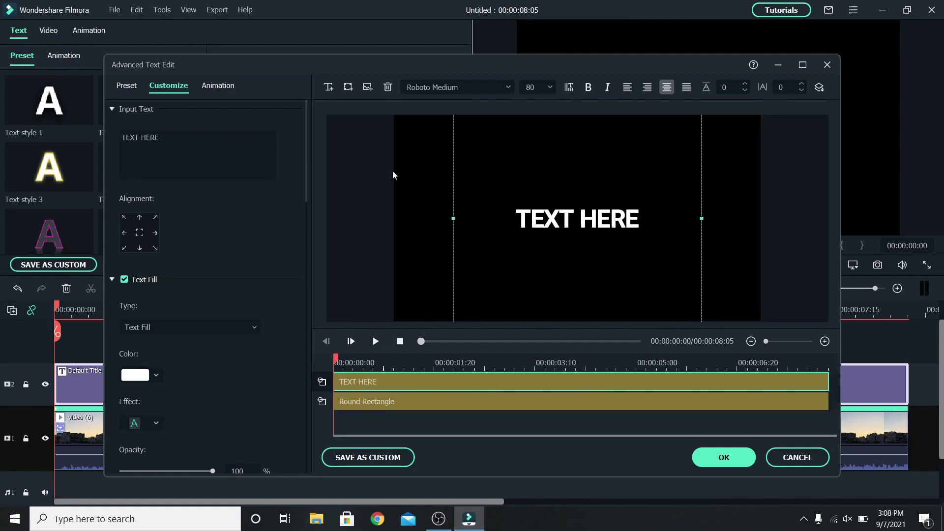
{"action": "left_click_drag", "start_coordinate": [305, 161], "coordinate": [305, 408]}
{"action": "left_click", "coordinate": [155, 284]}
{"action": "left_click", "coordinate": [167, 371]}
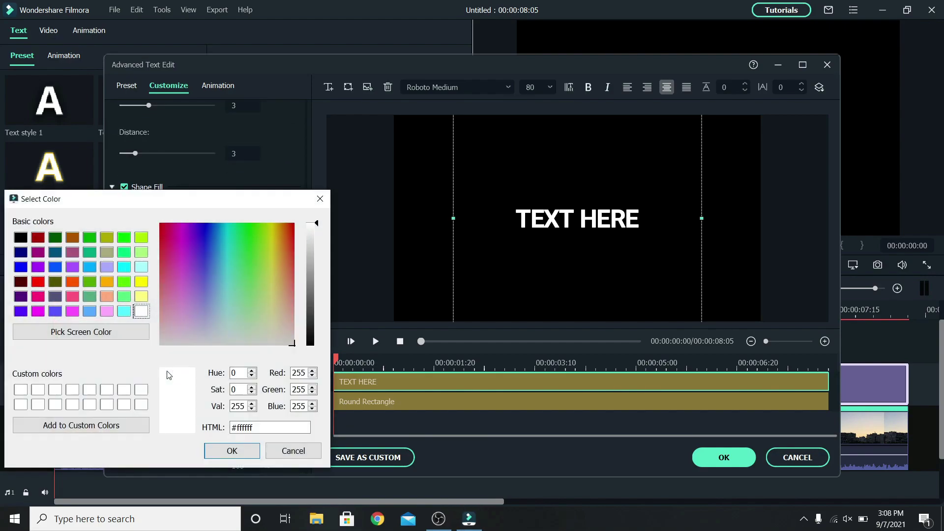
{"action": "left_click", "coordinate": [231, 451]}
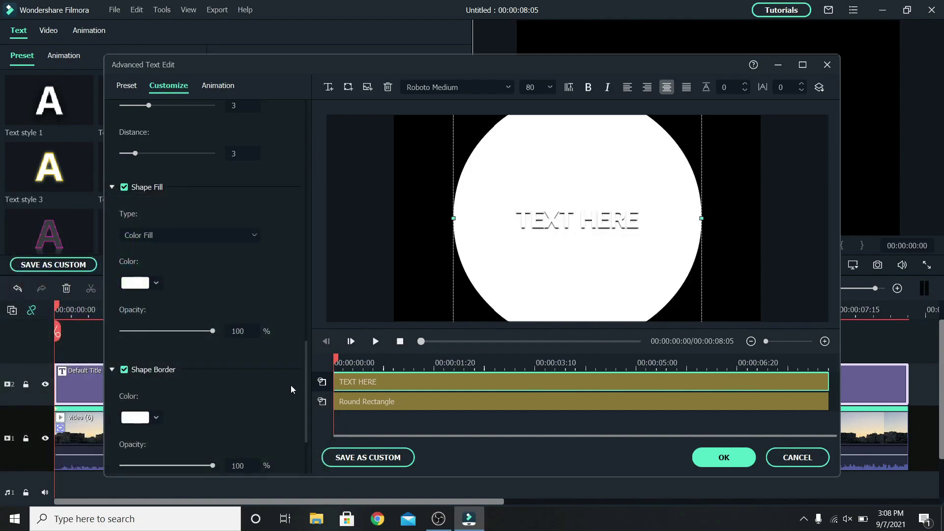
{"action": "left_click_drag", "start_coordinate": [306, 379], "coordinate": [296, 85]}
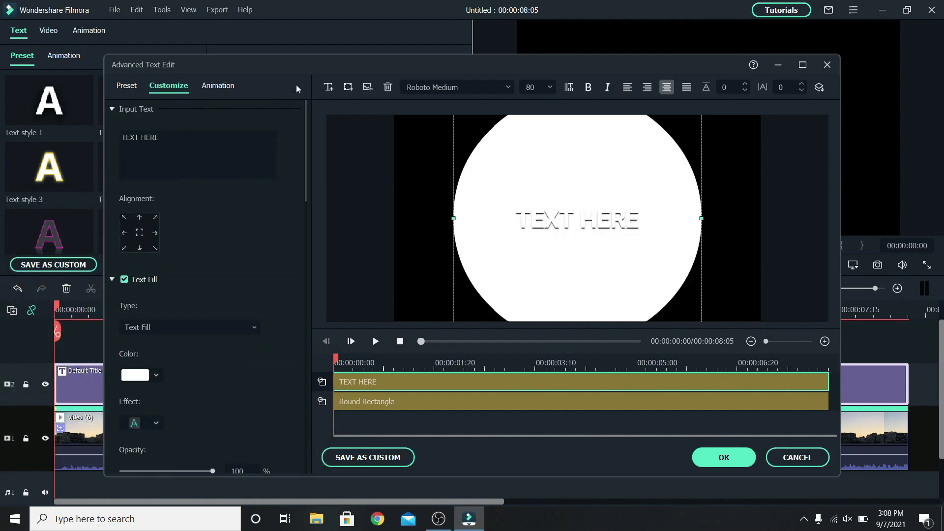
Step: Remove the circle's placeholder text, shrink it to a small disc, and centre it in the frame
{"action": "triple_click", "coordinate": [246, 136]}
{"action": "key", "text": "BackSpace"}
{"action": "left_click", "coordinate": [547, 179]}
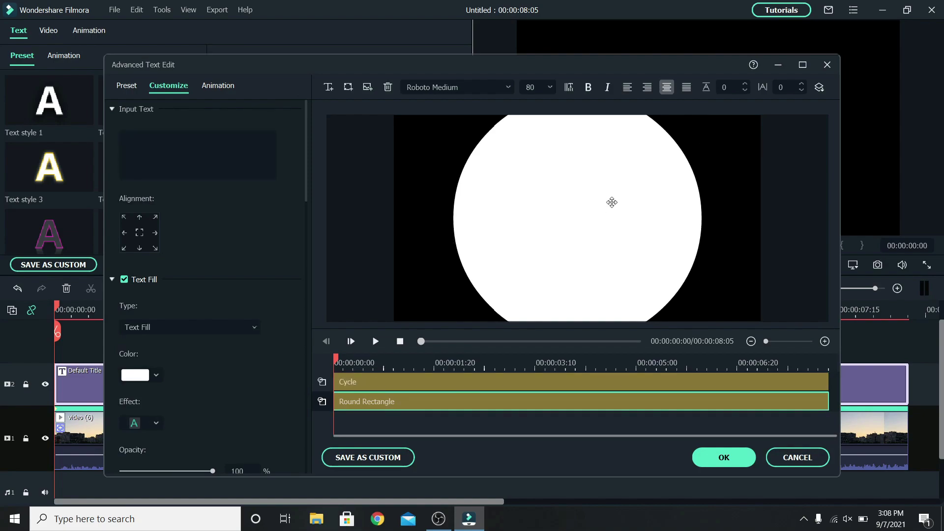
{"action": "left_click", "coordinate": [493, 263]}
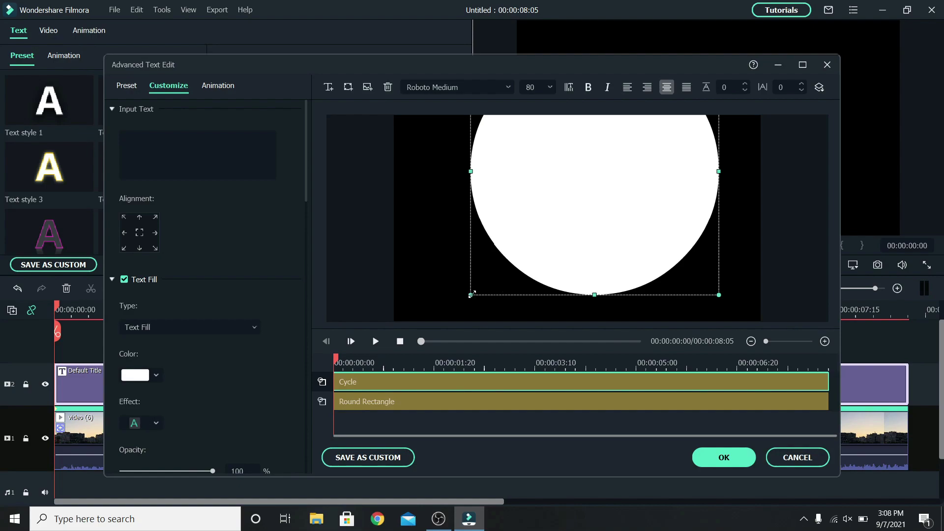
{"action": "left_click_drag", "start_coordinate": [471, 294], "coordinate": [634, 143]}
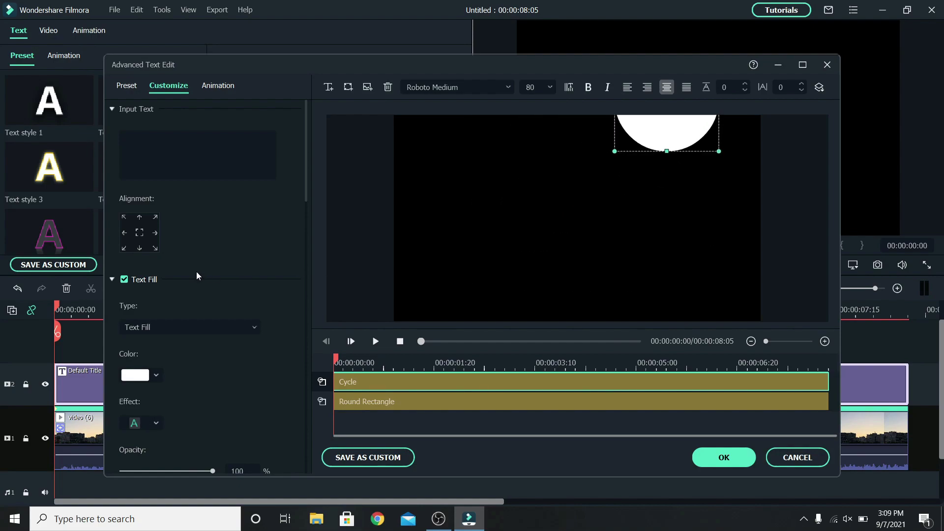
{"action": "left_click", "coordinate": [140, 234]}
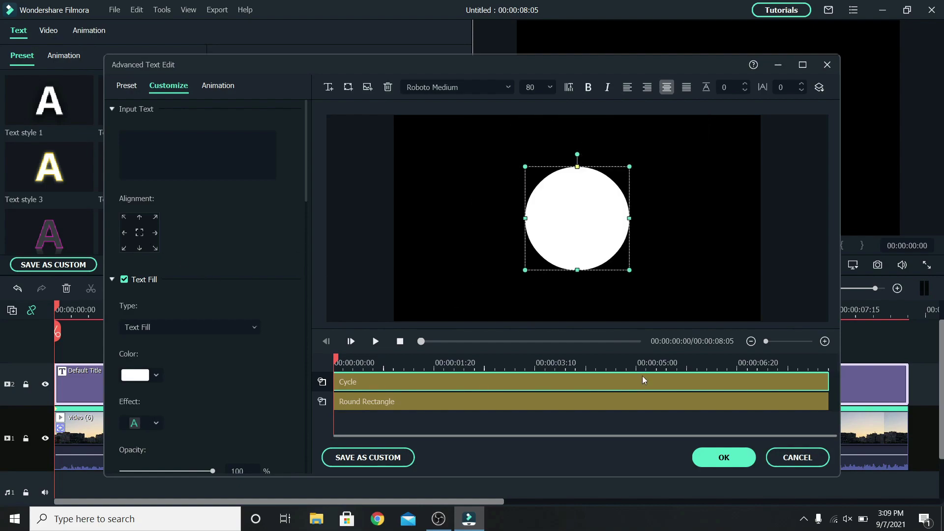
Step: Set the title's Compositing to Darken blending mode with 60% opacity
{"action": "left_click", "coordinate": [704, 449]}
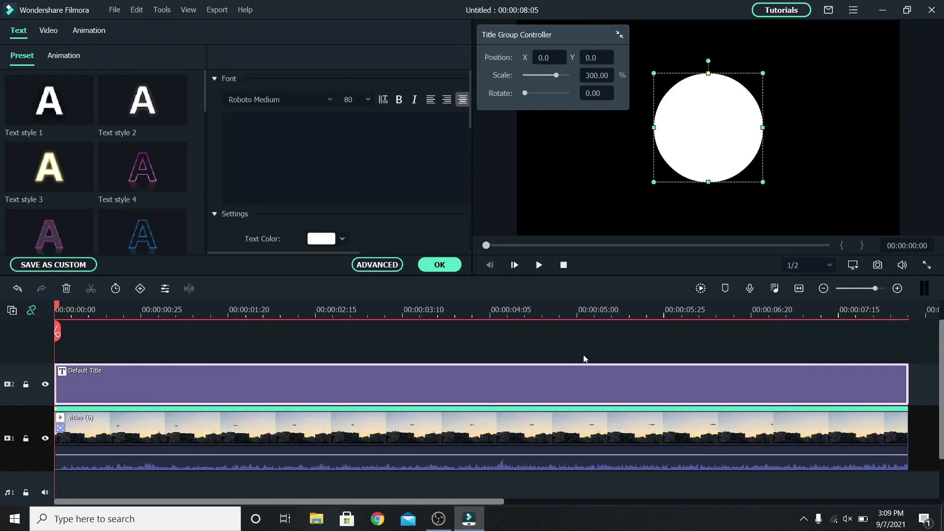
{"action": "left_click", "coordinate": [47, 32]}
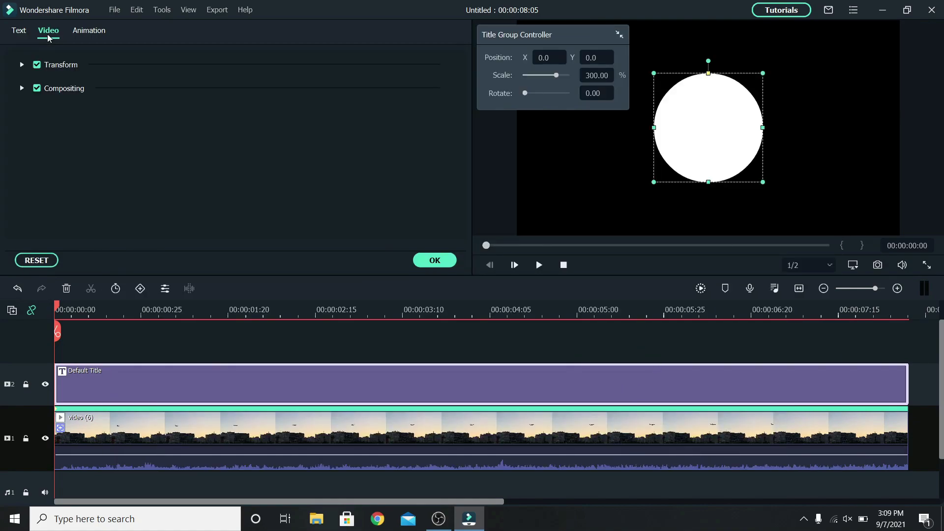
{"action": "left_click", "coordinate": [21, 88]}
{"action": "left_click", "coordinate": [171, 123]}
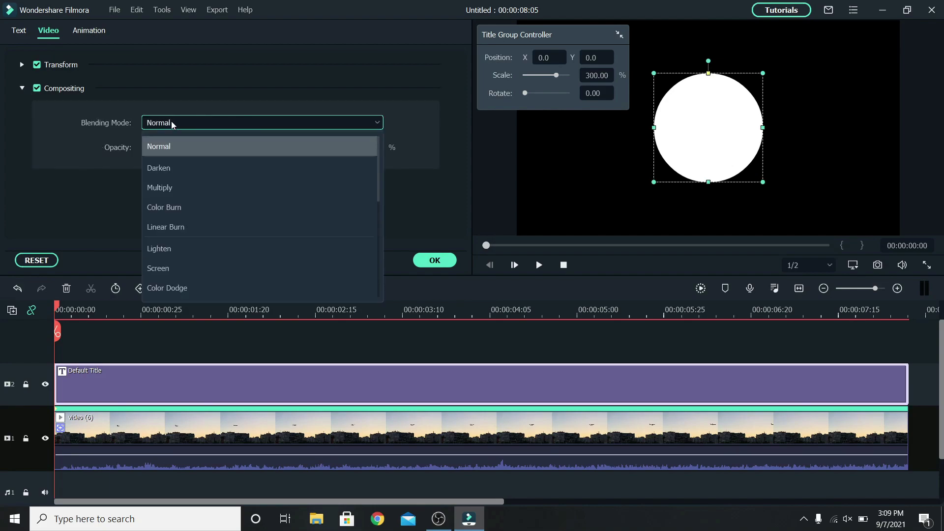
{"action": "left_click", "coordinate": [172, 169]}
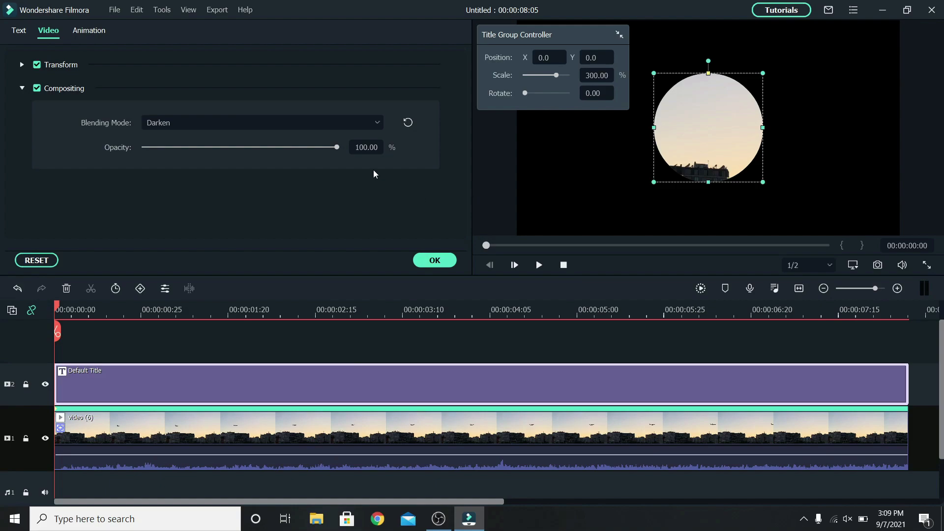
{"action": "left_click", "coordinate": [356, 147]}
{"action": "type", "text": "60"}
{"action": "key", "text": "Return"}
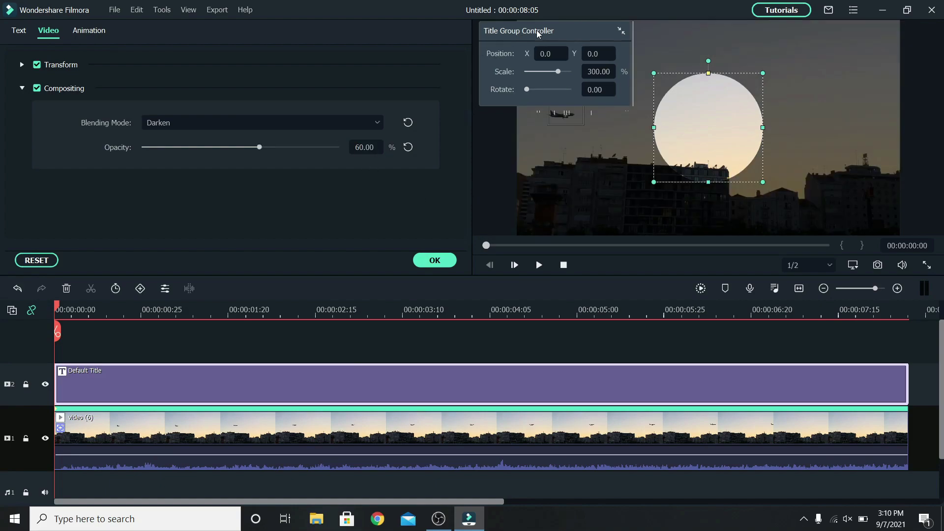
Step: Move the circle onto the airplane at upper left and shrink it to frame the plane
{"action": "left_click_drag", "start_coordinate": [538, 33], "coordinate": [373, 33]}
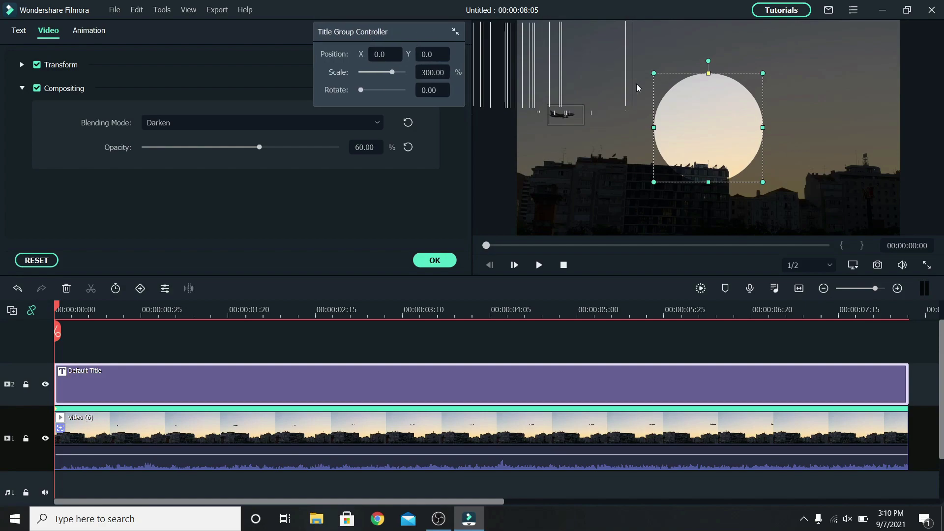
{"action": "left_click_drag", "start_coordinate": [711, 132], "coordinate": [599, 123]}
{"action": "left_click_drag", "start_coordinate": [650, 172], "coordinate": [566, 114]}
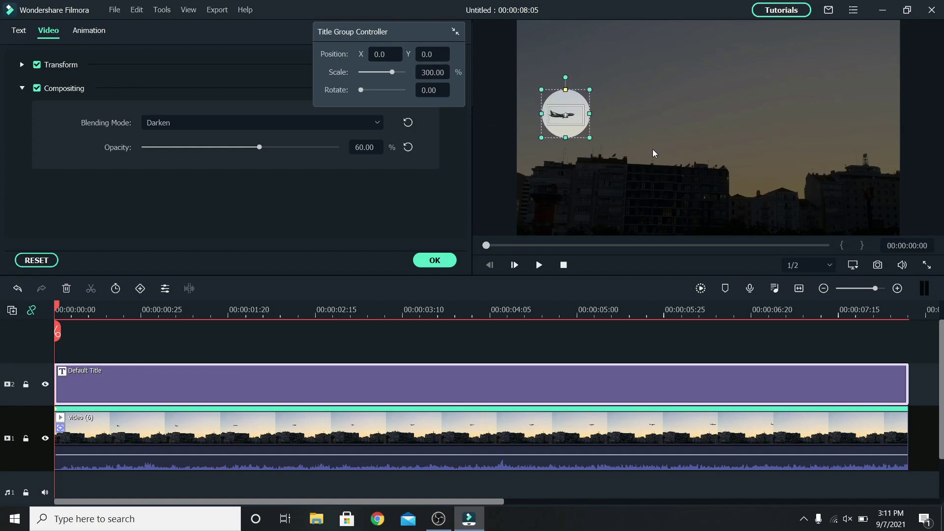
Step: Link the plane clip's motion tracking to Default Title and preview the circle following the airplane
{"action": "left_click", "coordinate": [453, 440]}
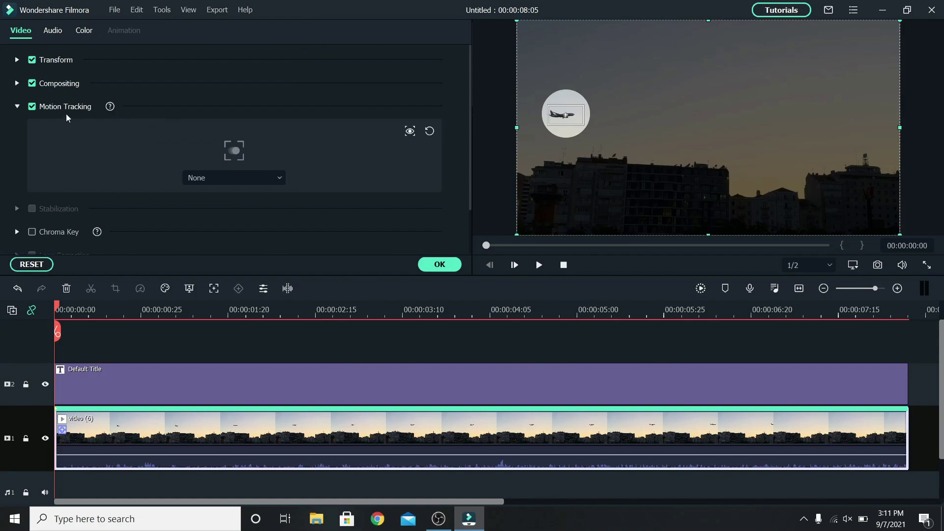
{"action": "left_click", "coordinate": [235, 178]}
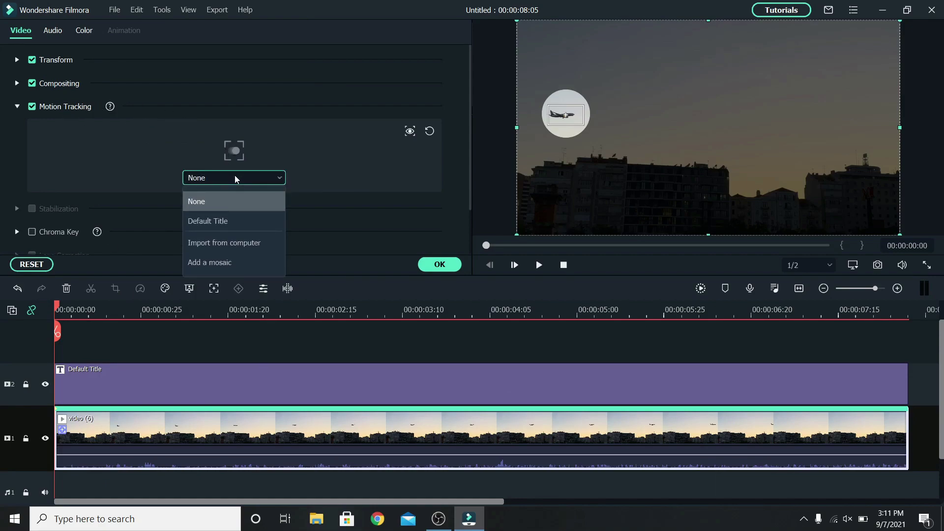
{"action": "left_click", "coordinate": [232, 221]}
{"action": "left_click", "coordinate": [702, 289]}
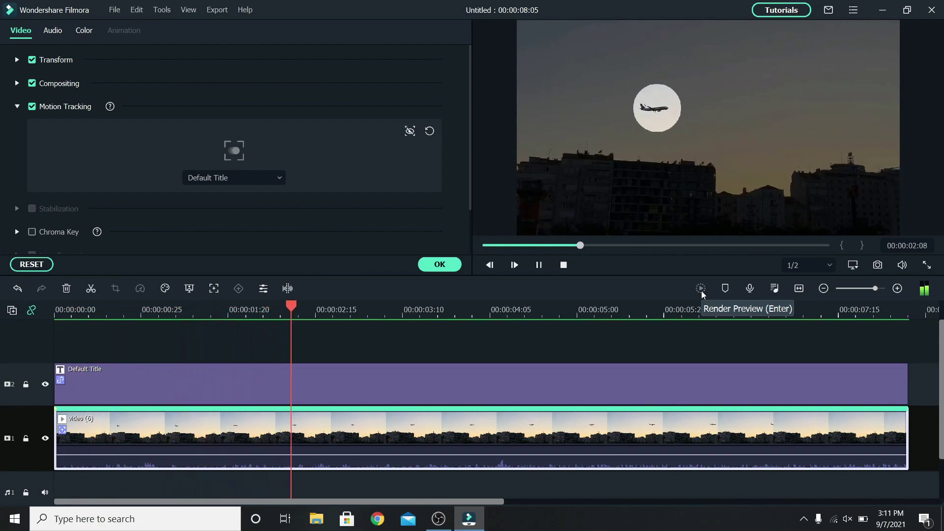
{"action": "key", "text": "space"}
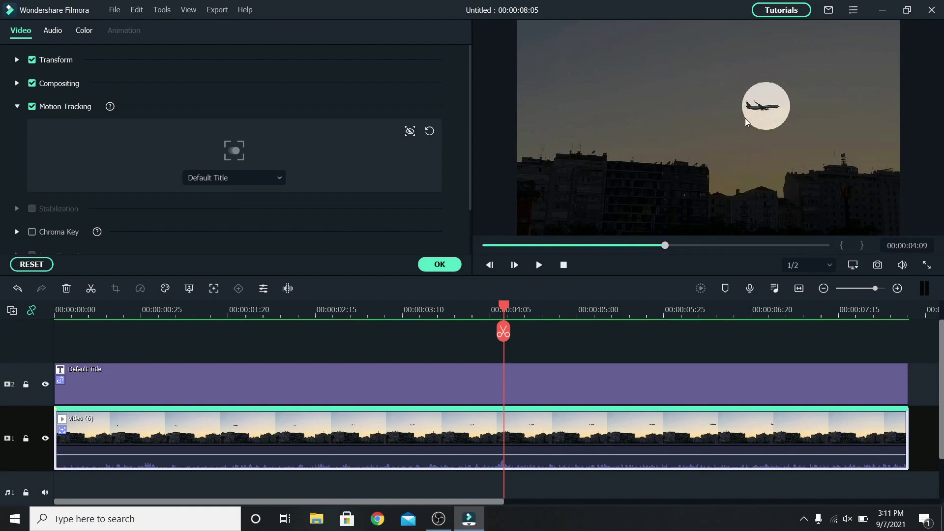
Step: Try a Dissolve transition on the title clip, preview it, then delete it
{"action": "left_click", "coordinate": [430, 260]}
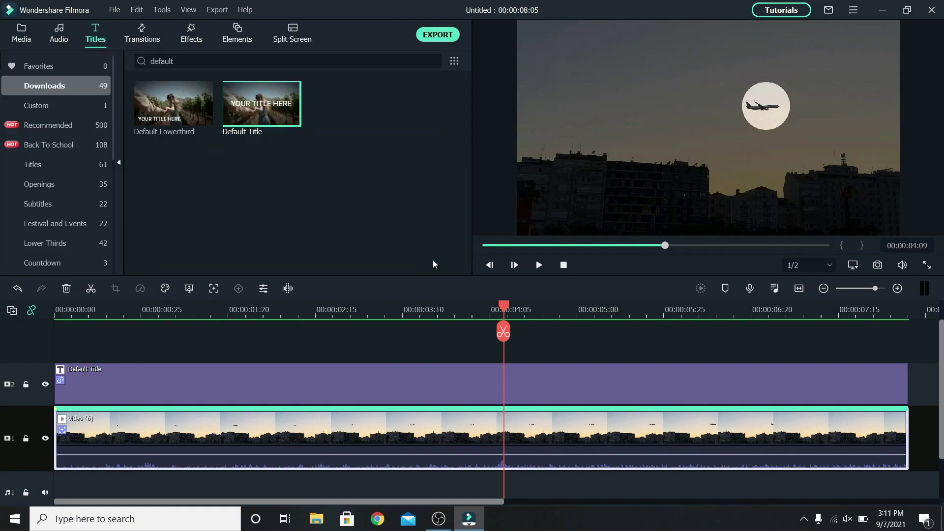
{"action": "left_click", "coordinate": [151, 39]}
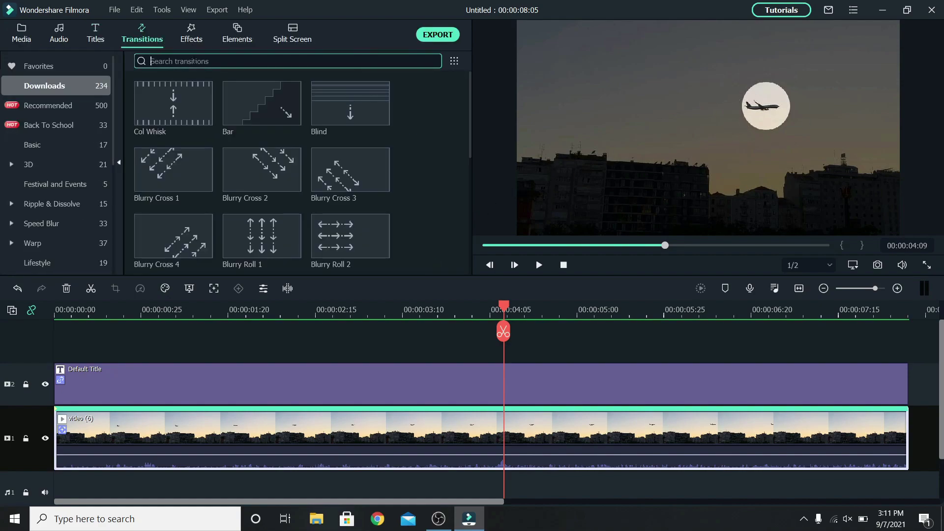
{"action": "type", "text": "dissolve"}
{"action": "left_click_drag", "start_coordinate": [173, 103], "coordinate": [88, 389]}
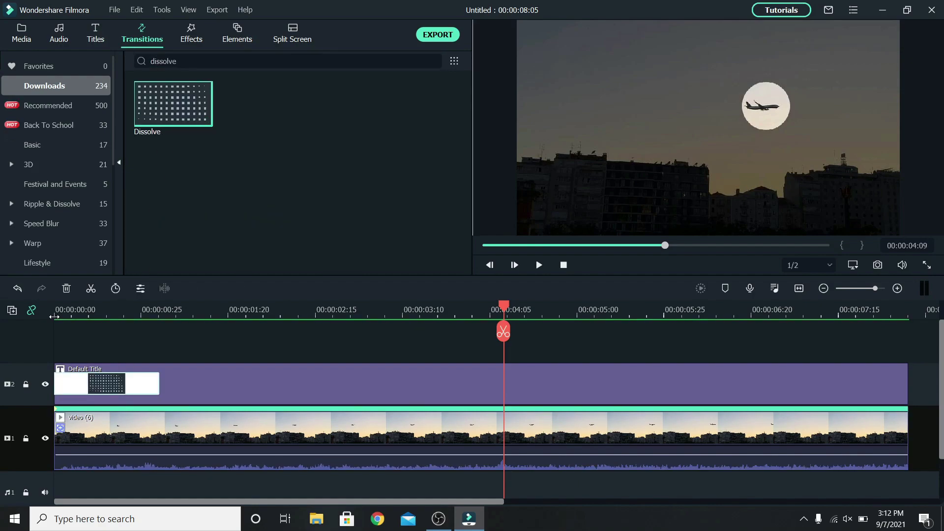
{"action": "left_click", "coordinate": [54, 316]}
{"action": "key", "text": "space"}
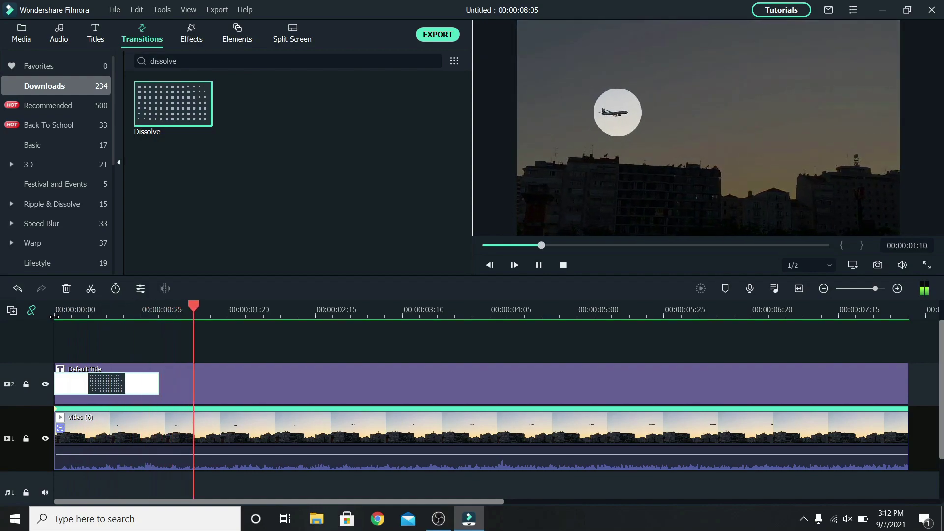
{"action": "key", "text": "space"}
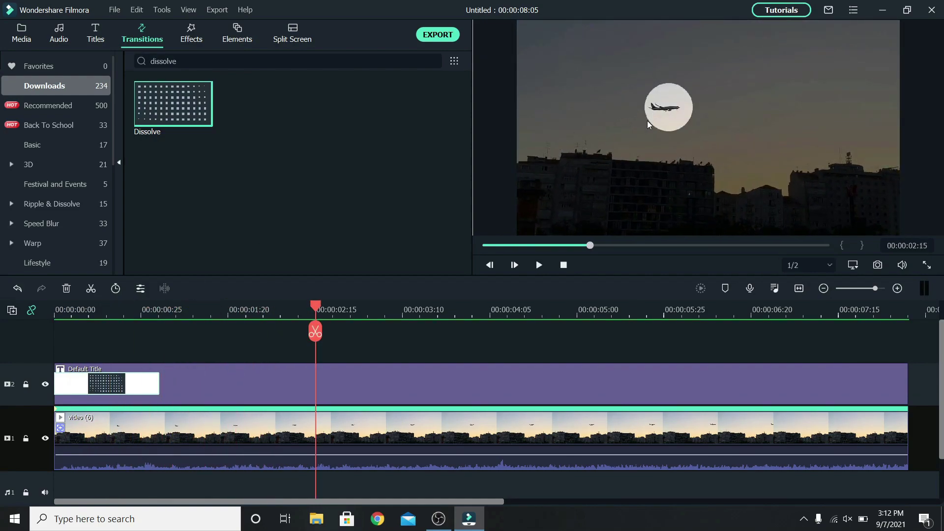
{"action": "key", "text": "ctrl+z"}
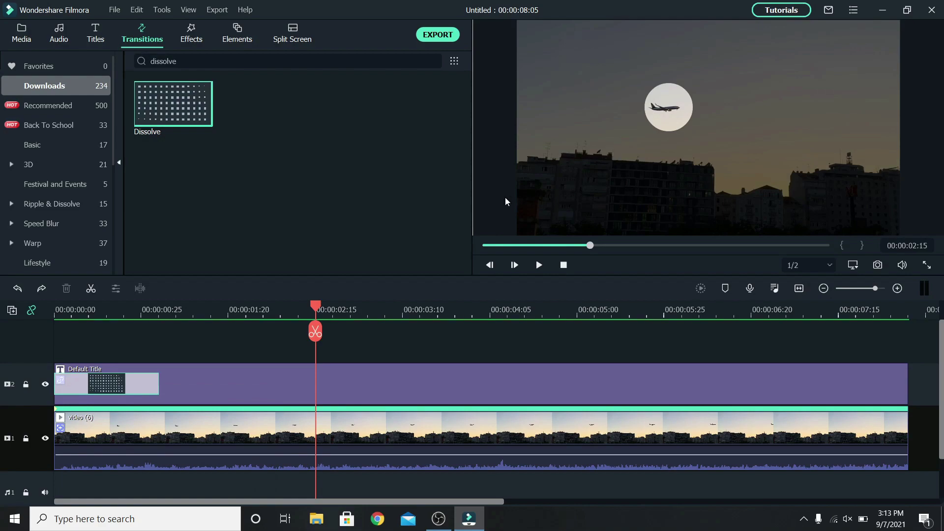
{"action": "right_click", "coordinate": [120, 390]}
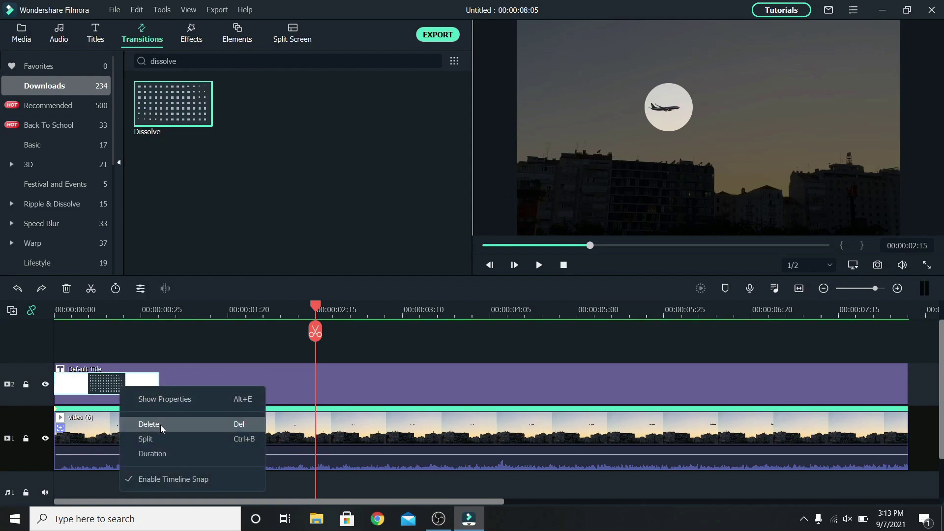
{"action": "left_click", "coordinate": [161, 426]}
Step: Save the circle title as a custom title named 'highlight effect'
{"action": "double_click", "coordinate": [233, 384]}
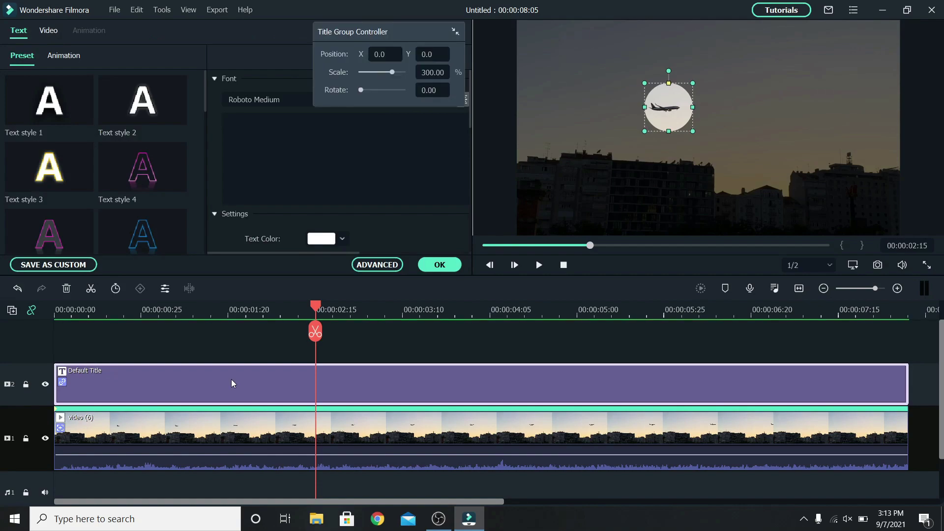
{"action": "left_click", "coordinate": [69, 265]}
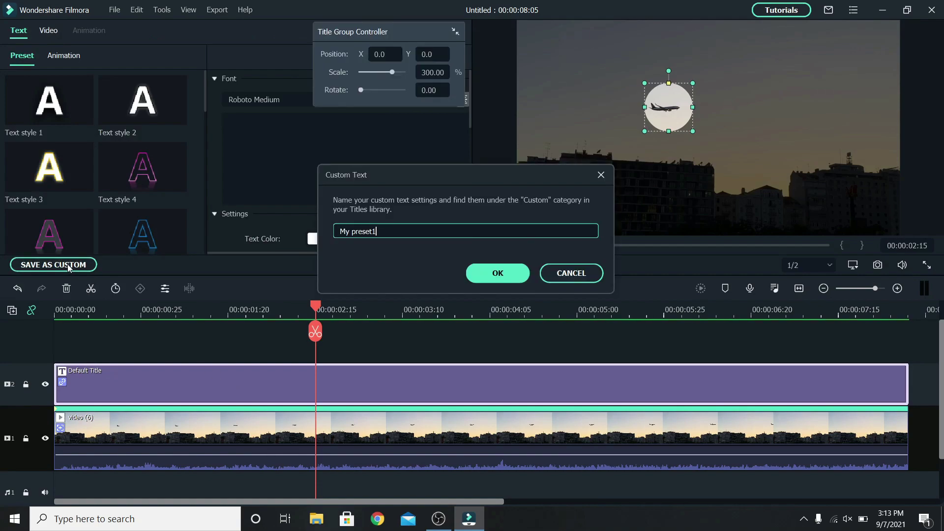
{"action": "key", "text": "ctrl+a"}
{"action": "type", "text": "highlight effect"}
{"action": "left_click", "coordinate": [479, 275]}
{"action": "left_click", "coordinate": [438, 264]}
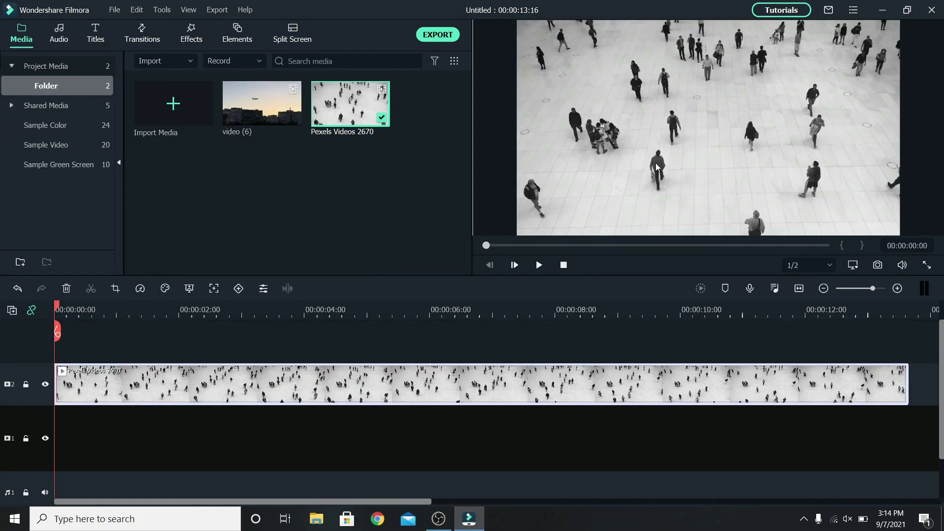
Step: Enable Motion Tracking on the Pexels Videos 2670 clip and track a walking person near the frame centre
{"action": "double_click", "coordinate": [379, 373]}
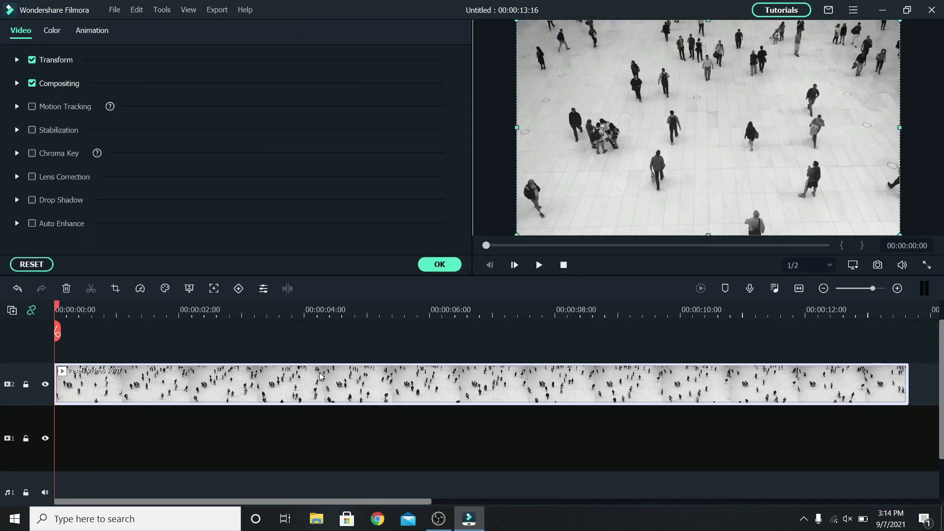
{"action": "left_click", "coordinate": [32, 107]}
{"action": "left_click_drag", "start_coordinate": [725, 118], "coordinate": [675, 151]}
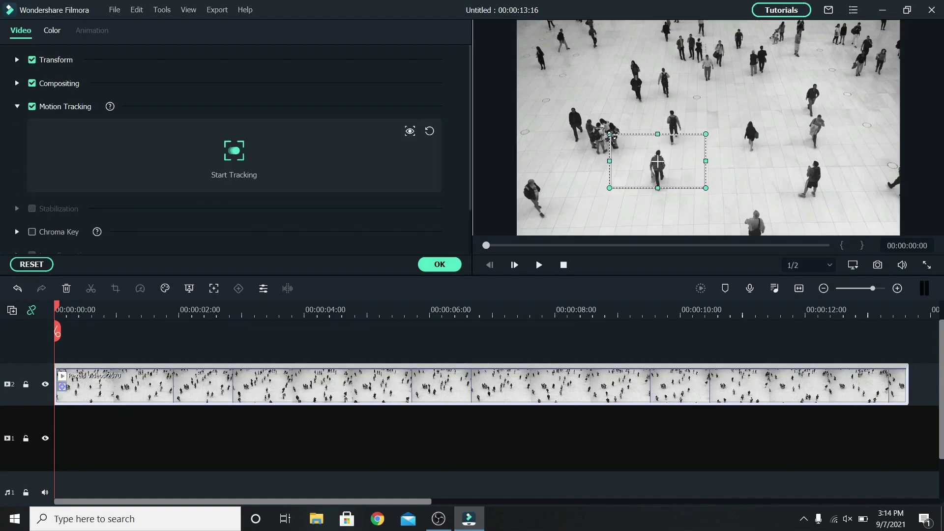
{"action": "left_click_drag", "start_coordinate": [618, 139], "coordinate": [636, 149]}
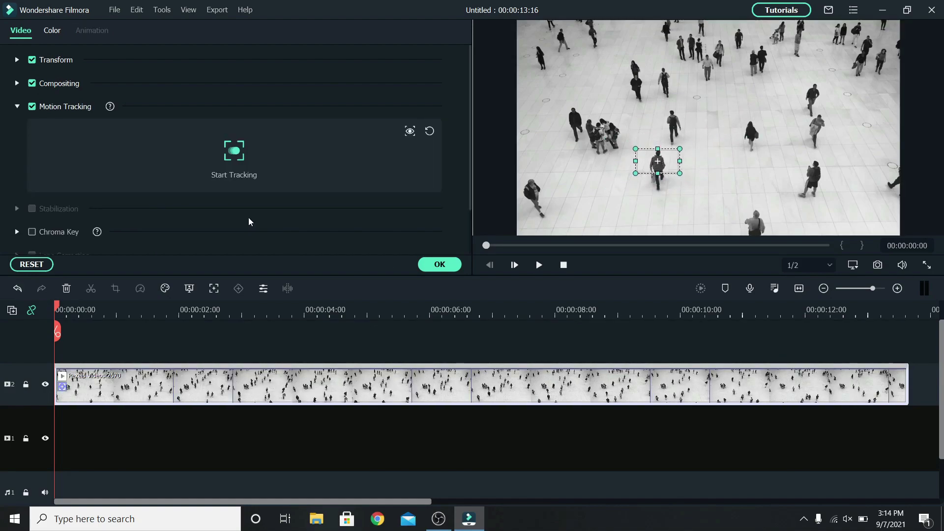
{"action": "left_click", "coordinate": [235, 152]}
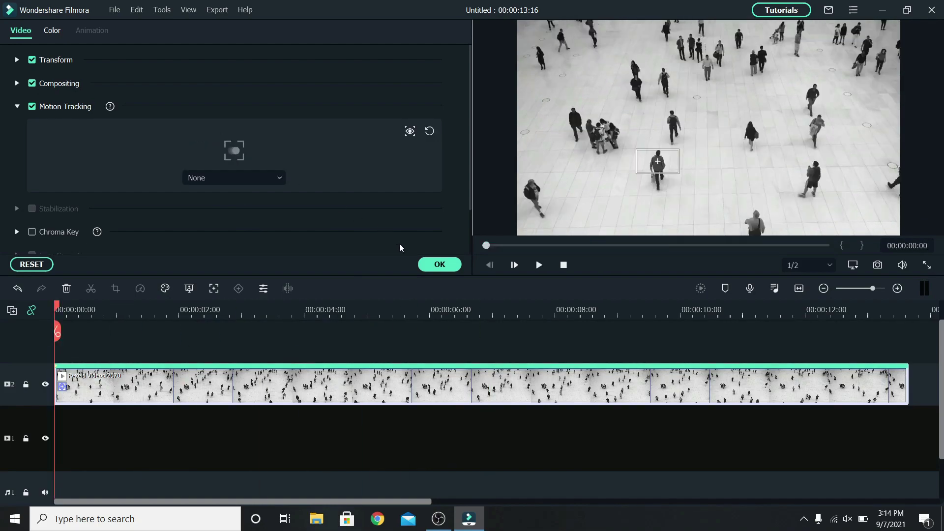
{"action": "left_click", "coordinate": [436, 265]}
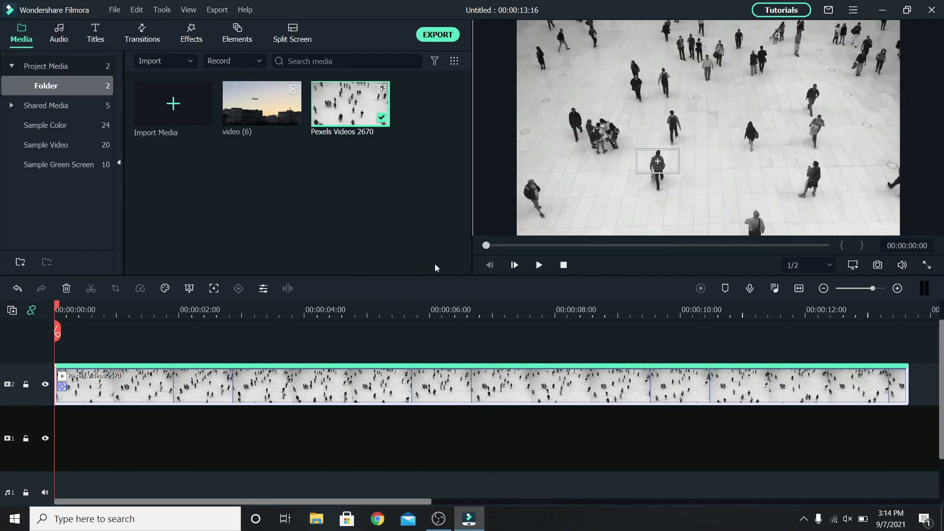
Step: Place the custom 'highlight effect' title on track 3 and position its spotlight circle over the walker
{"action": "left_click", "coordinate": [97, 33]}
{"action": "left_click_drag", "start_coordinate": [246, 101], "coordinate": [42, 351]}
{"action": "left_click", "coordinate": [566, 114]}
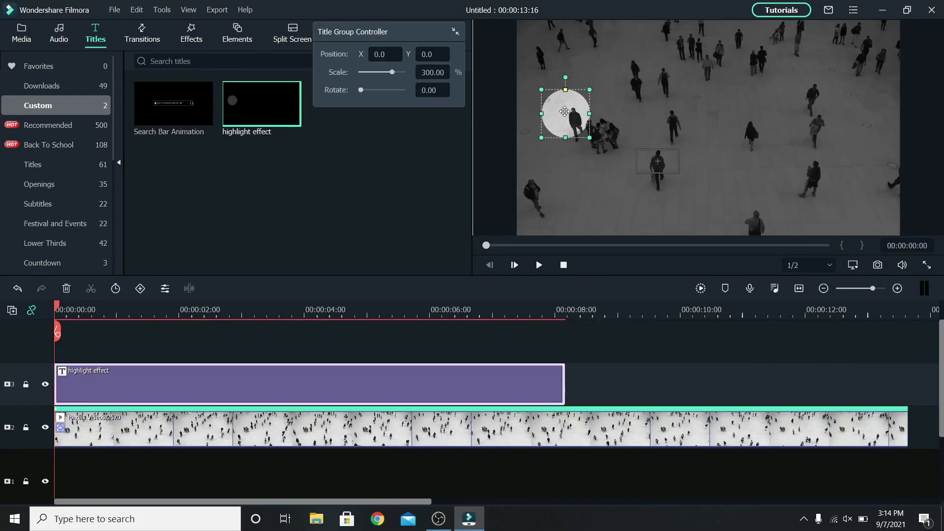
{"action": "left_click_drag", "start_coordinate": [564, 112], "coordinate": [692, 135]}
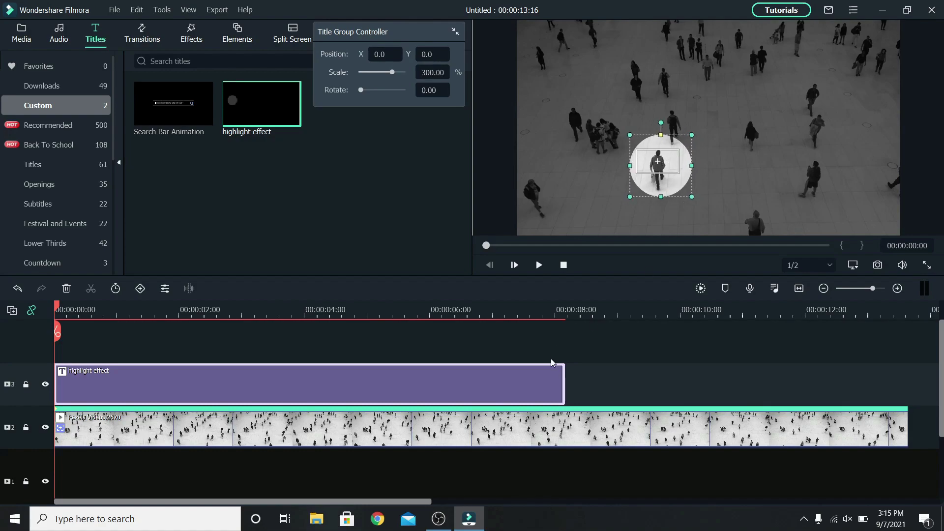
Step: Link the highlight effect title to the crowd clip's motion tracking
{"action": "double_click", "coordinate": [556, 433]}
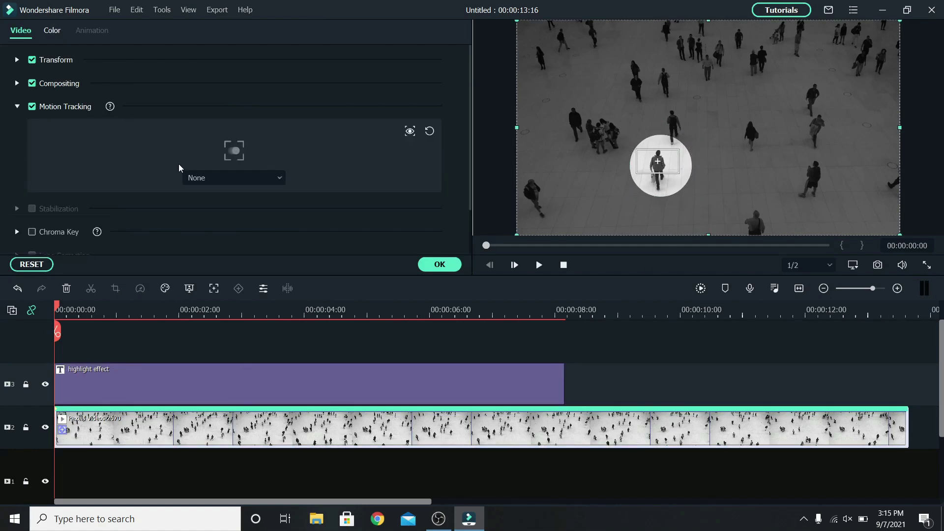
{"action": "left_click", "coordinate": [212, 178]}
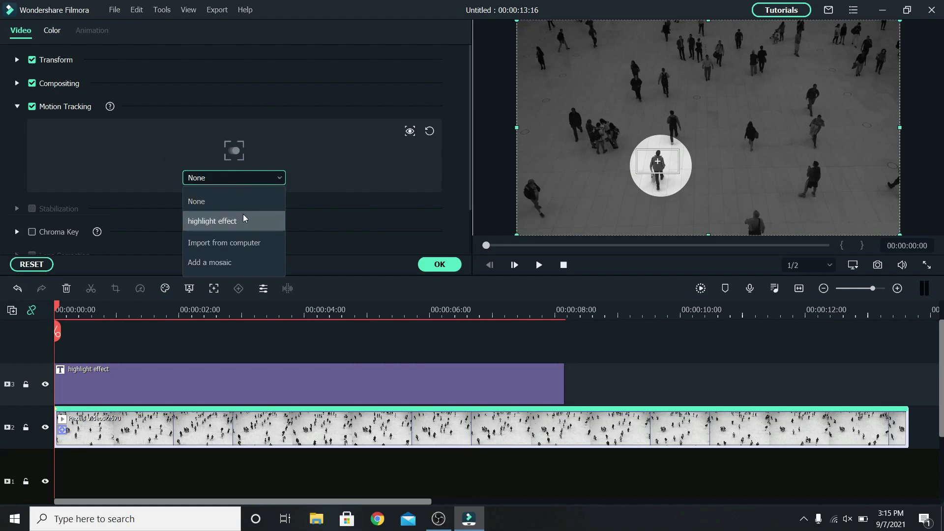
{"action": "left_click", "coordinate": [243, 220]}
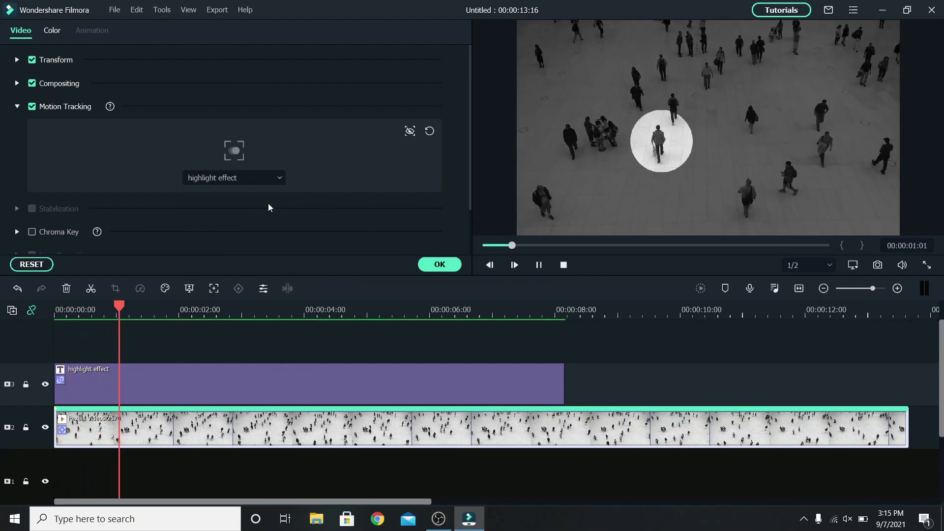